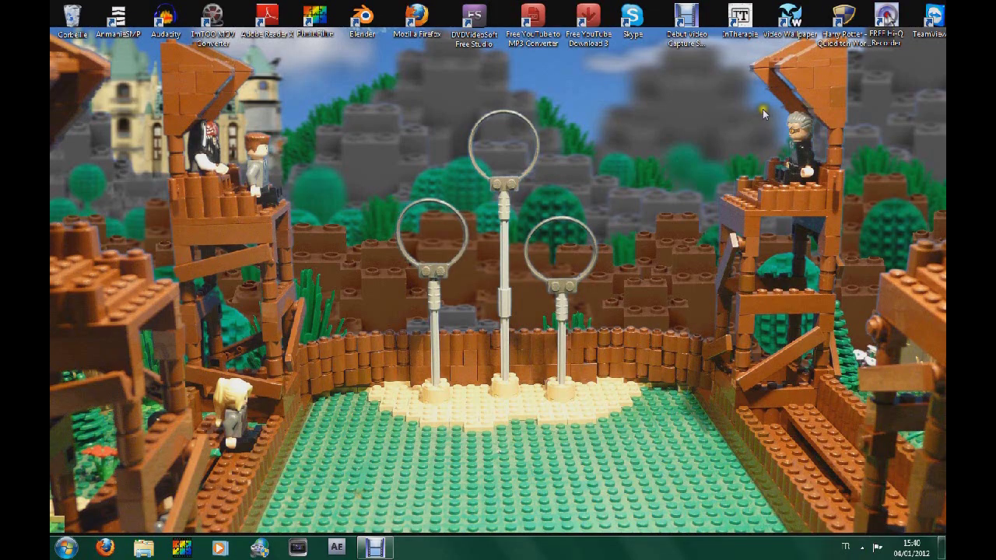
Launch ArmonieSMP and start a new project imported from the photo P1510017.
click(65, 548)
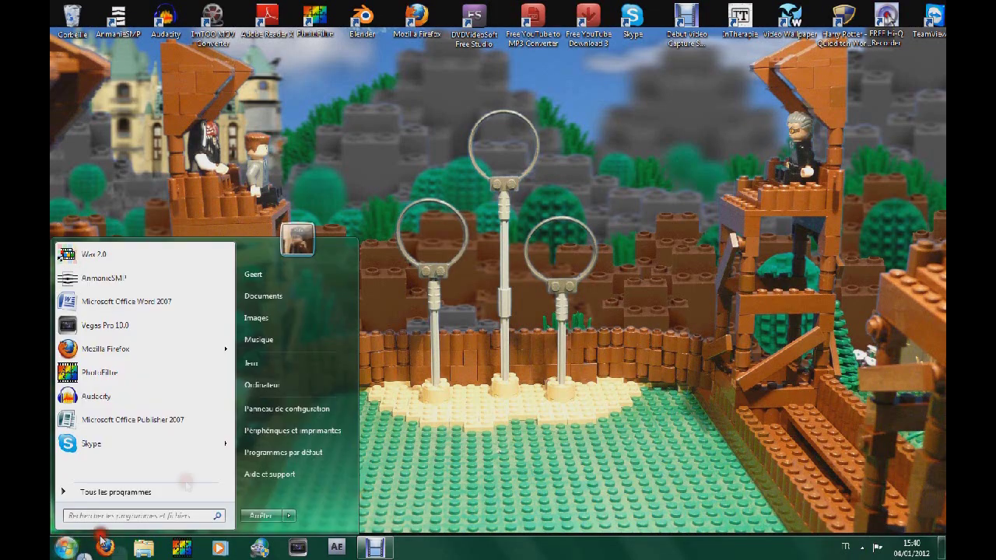
click(98, 288)
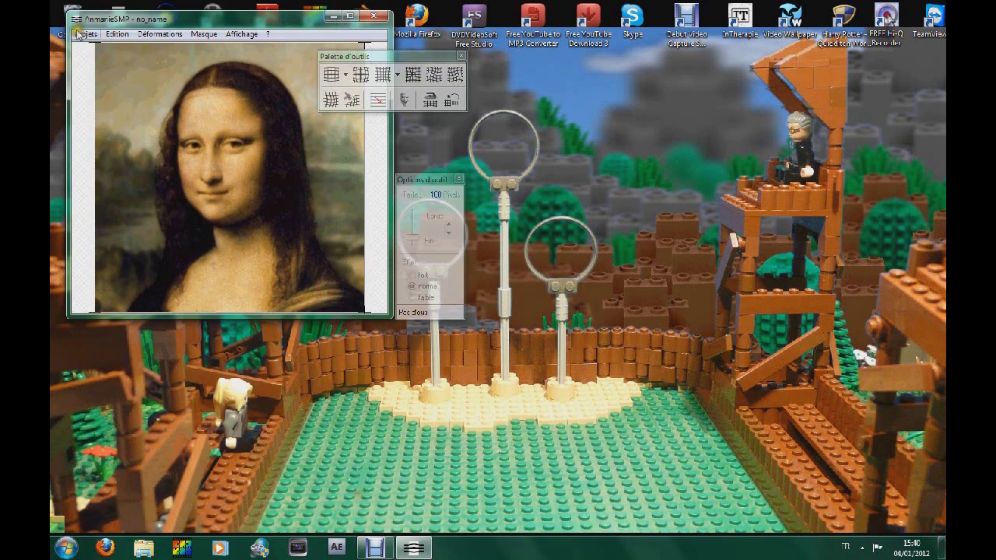
click(82, 34)
mouse_move(137, 46)
click(247, 48)
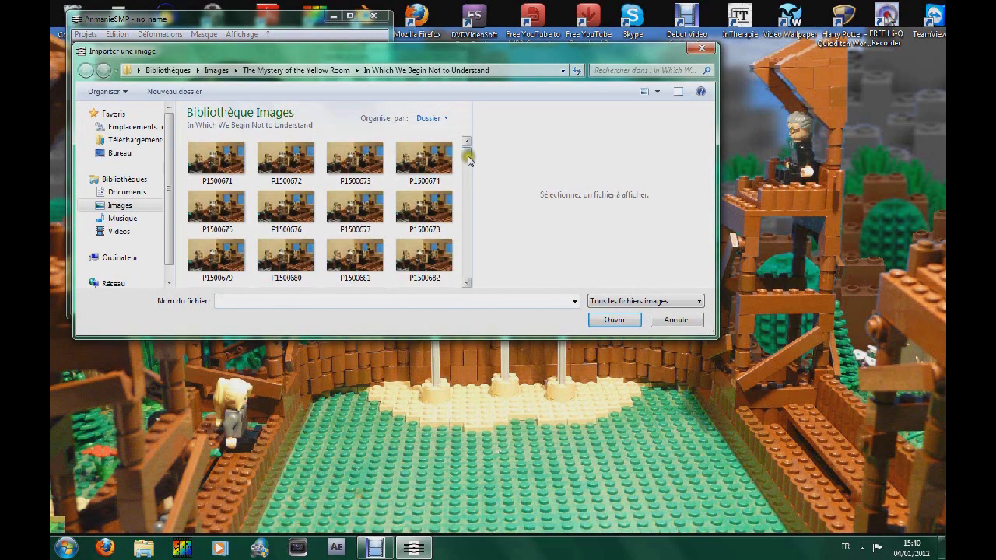
drag(468, 155, 467, 267)
double_click(437, 218)
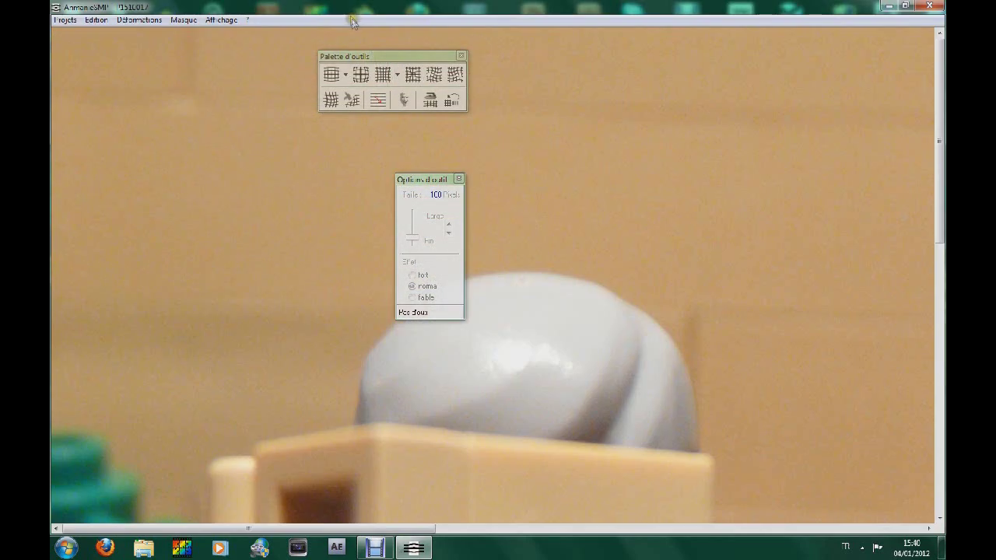
Maximise the ArmonieSMP window and arrange the workspace panels.
click(350, 15)
drag(228, 527, 478, 532)
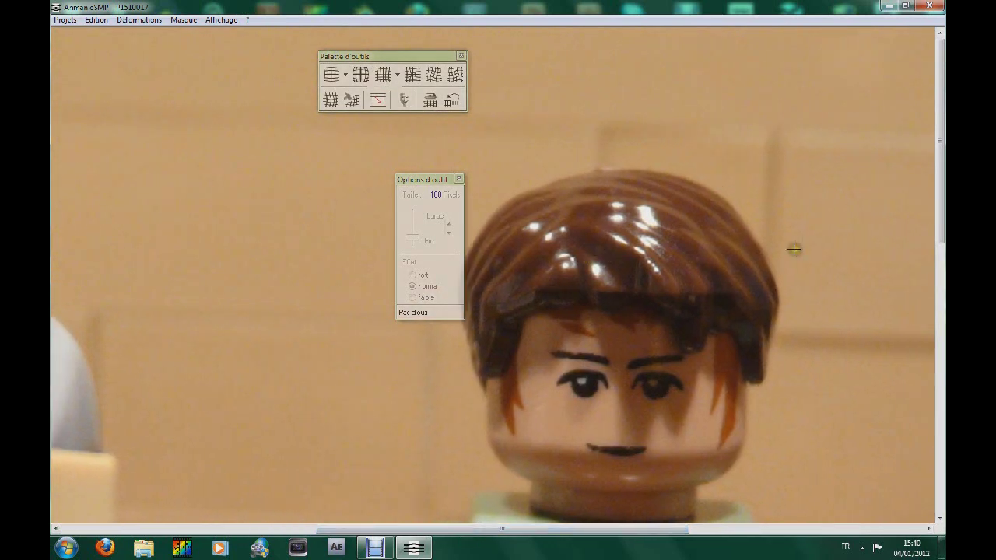
drag(937, 190, 931, 241)
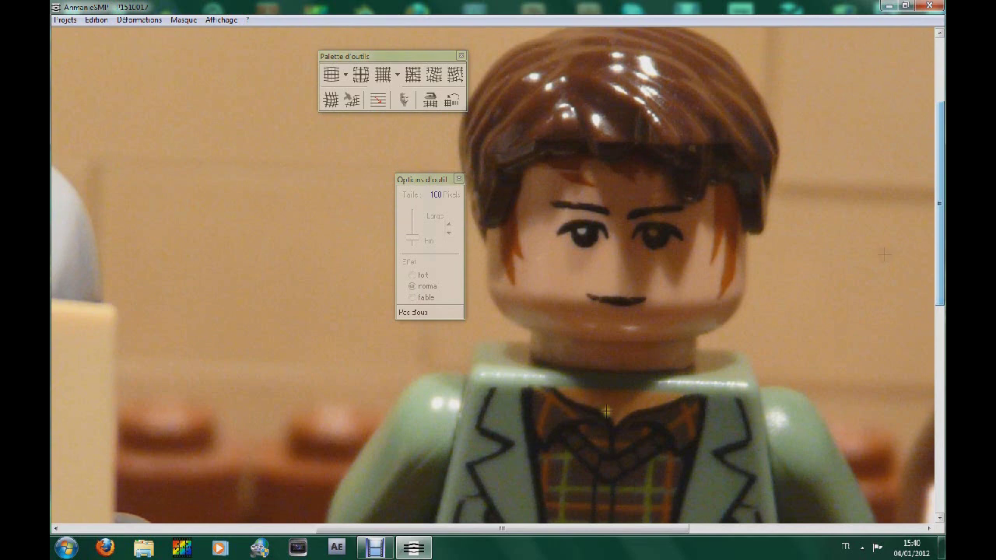
drag(499, 529, 520, 533)
drag(429, 182, 360, 129)
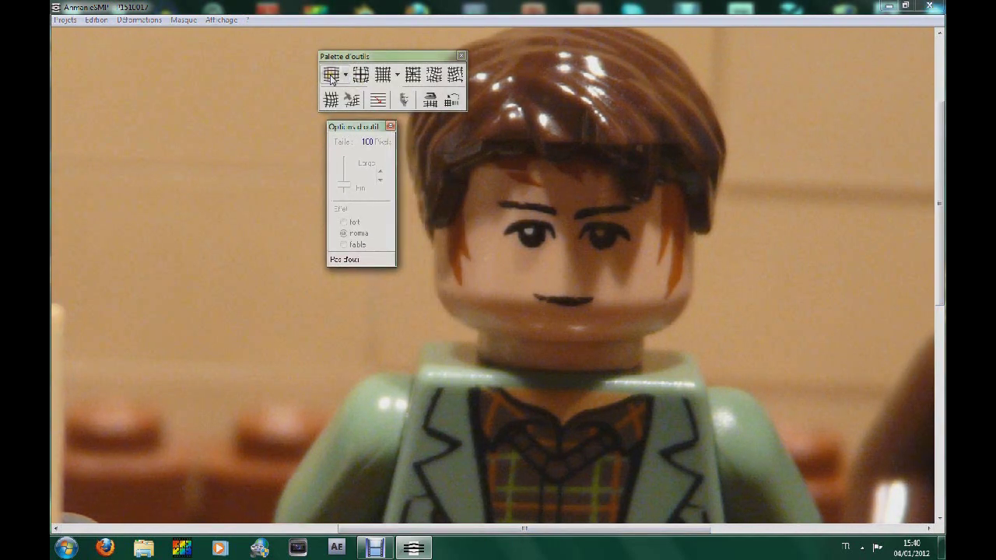
click(360, 75)
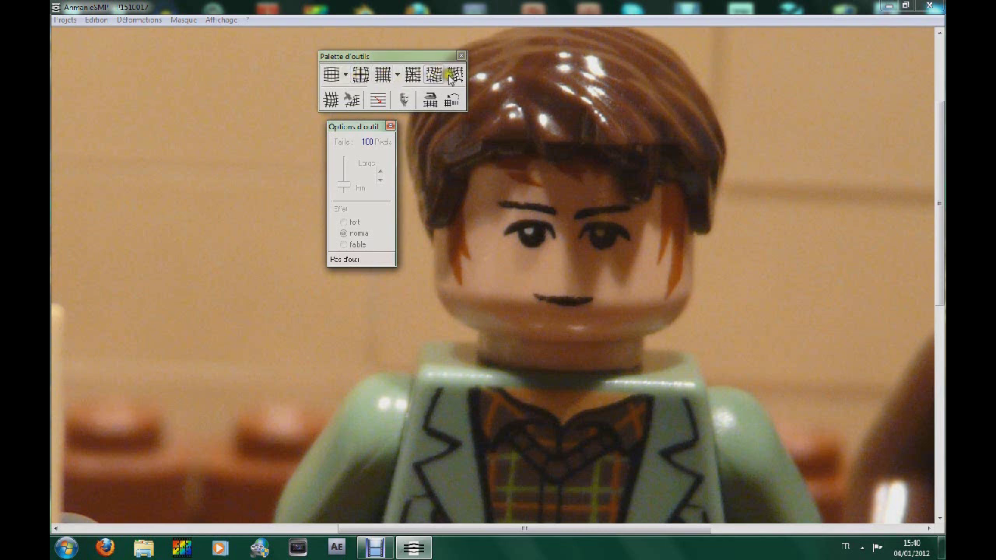
Select the warp brush, set its size to 50 pixels and Effet to fort.
click(330, 99)
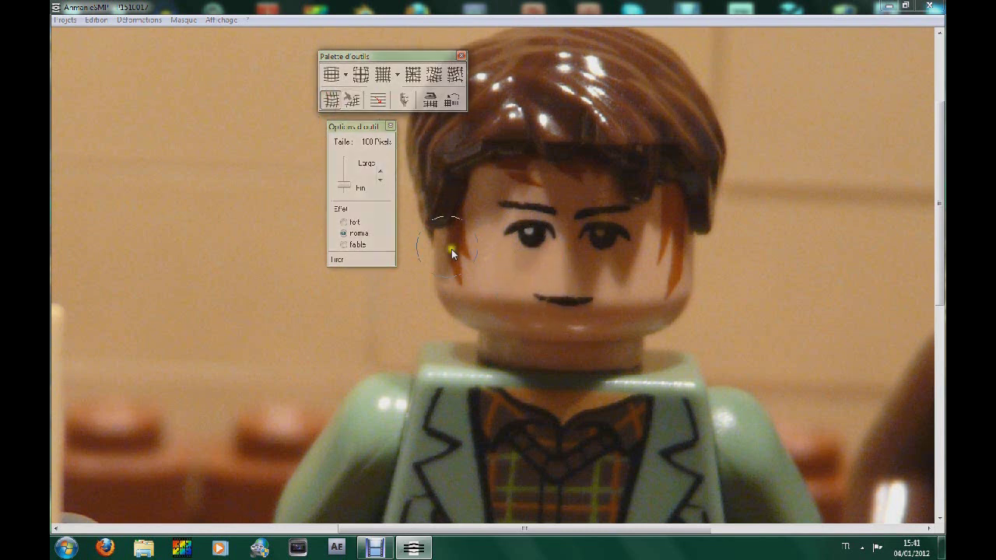
drag(344, 184, 346, 191)
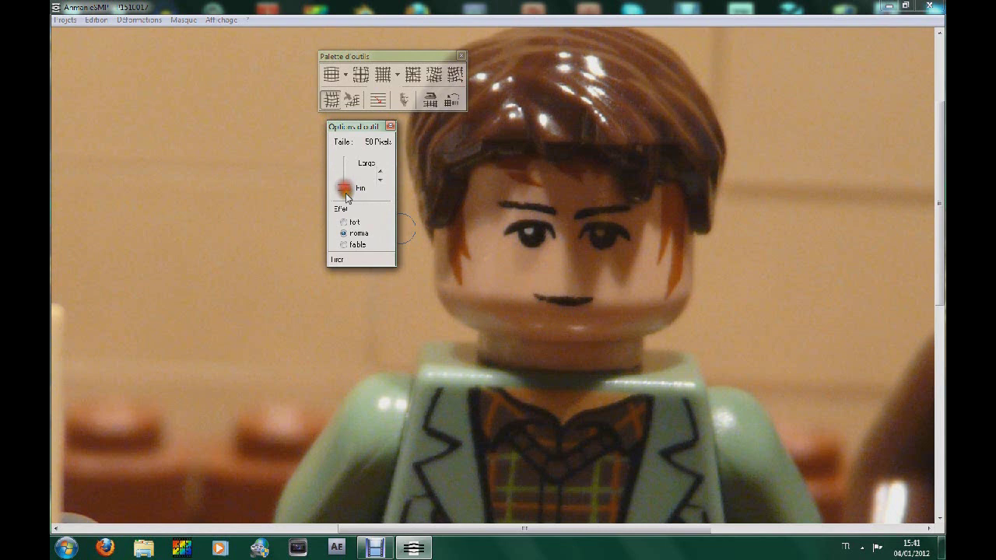
click(340, 222)
click(344, 234)
click(343, 245)
click(345, 224)
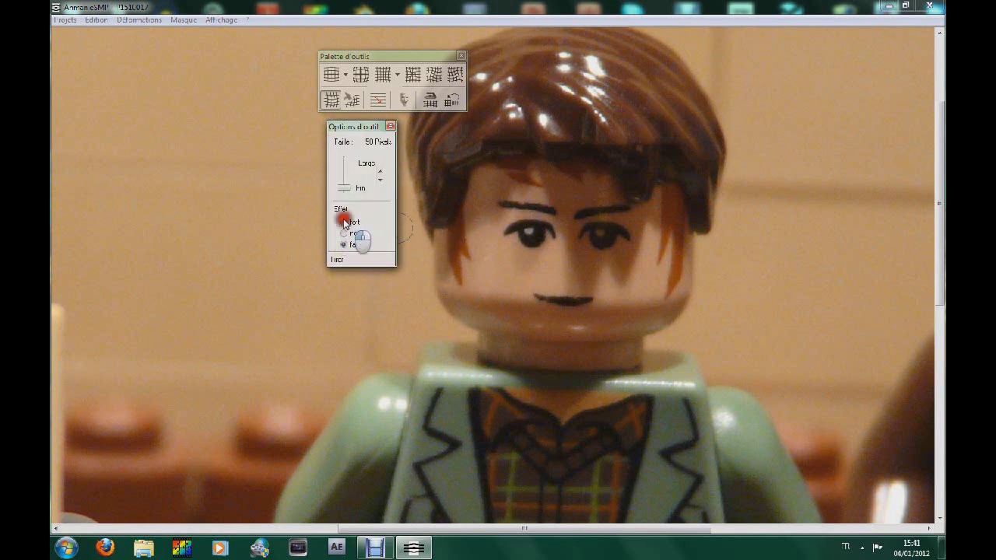
click(343, 189)
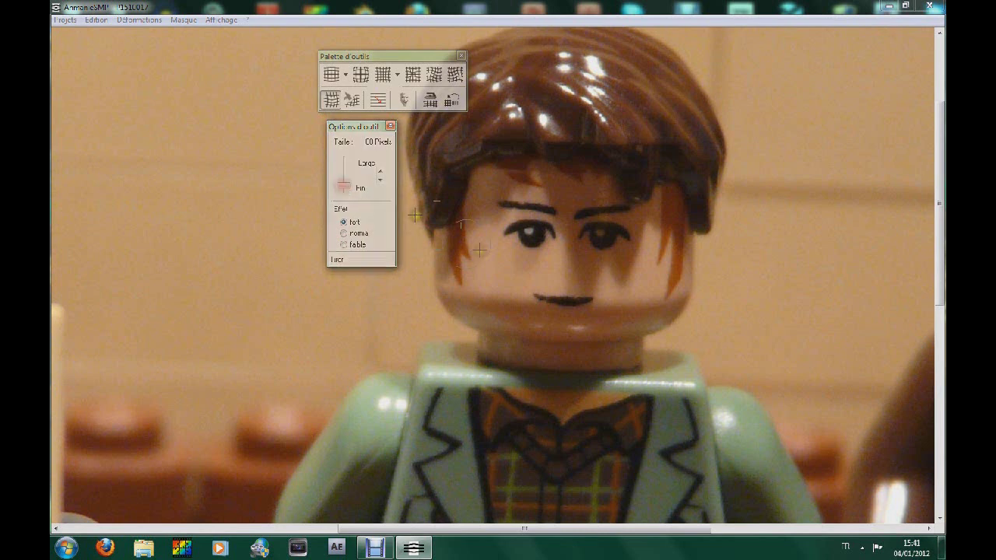
Warp both mouth corners upward into a smile, also bending the left eyebrow area.
mouse_move(570, 296)
mouse_down()
mouse_move(607, 316)
mouse_move(618, 307)
mouse_move(600, 284)
mouse_move(547, 297)
mouse_up()
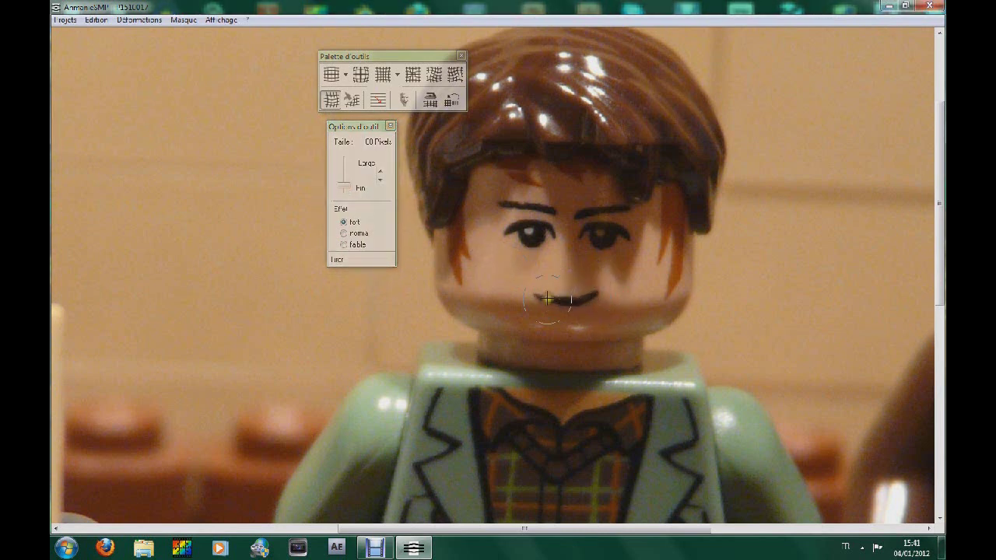
mouse_move(541, 296)
mouse_down()
mouse_move(538, 315)
mouse_move(550, 310)
mouse_move(550, 319)
mouse_up()
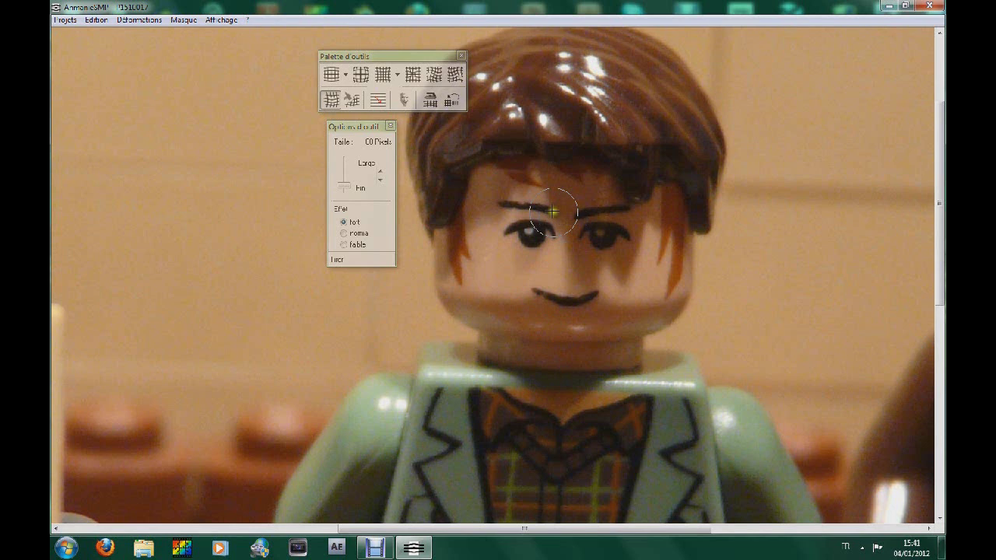
mouse_move(537, 206)
mouse_down()
mouse_move(556, 226)
mouse_move(602, 233)
mouse_move(599, 222)
mouse_move(615, 223)
mouse_move(600, 211)
mouse_move(606, 238)
mouse_move(591, 225)
mouse_up()
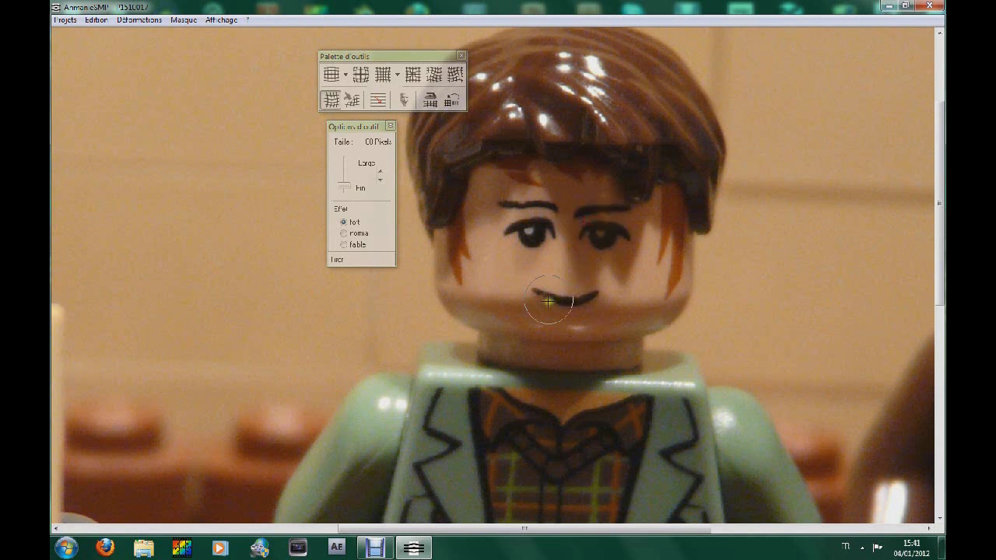
drag(595, 289, 597, 294)
Start Créer l'Animation with Séquence d'images fixes (jpg) as the output format.
click(65, 19)
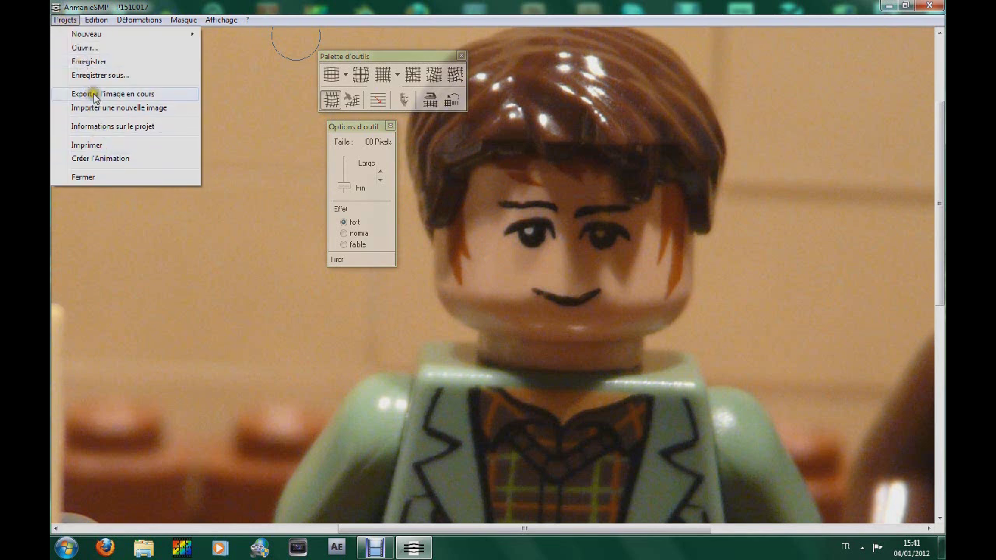
click(109, 159)
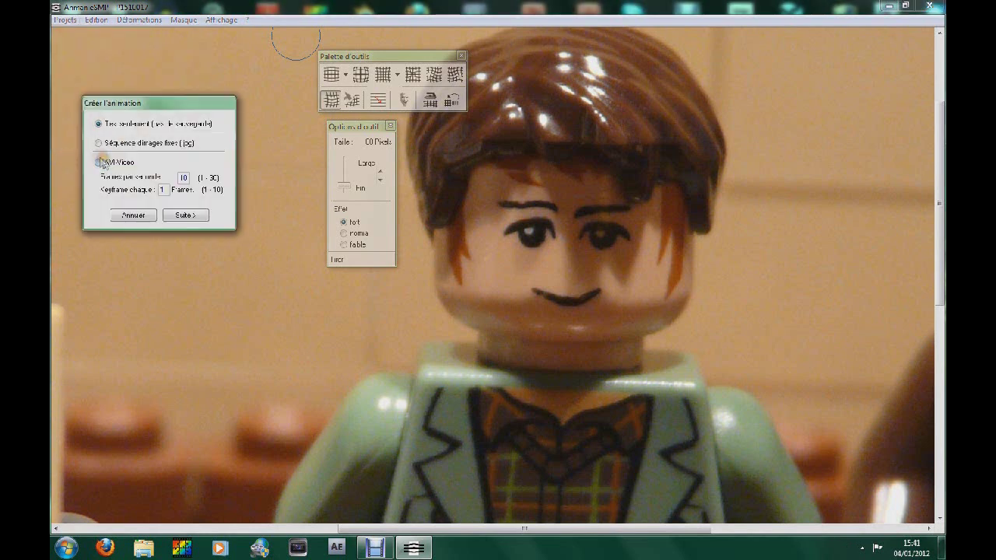
click(99, 143)
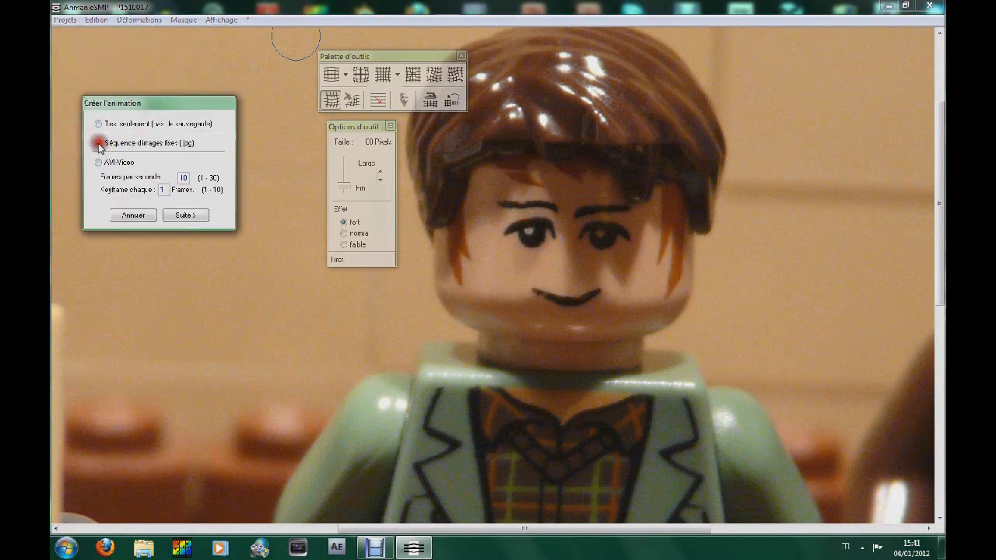
click(187, 218)
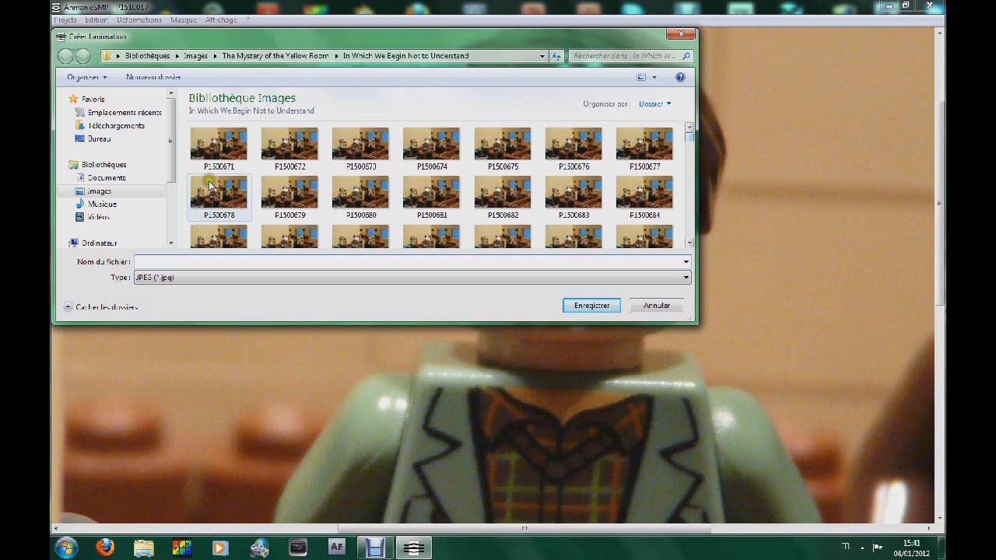
Save the frames in Vidéos as 'Smiling Joseph Rouletabille' and acknowledge the success message.
click(109, 219)
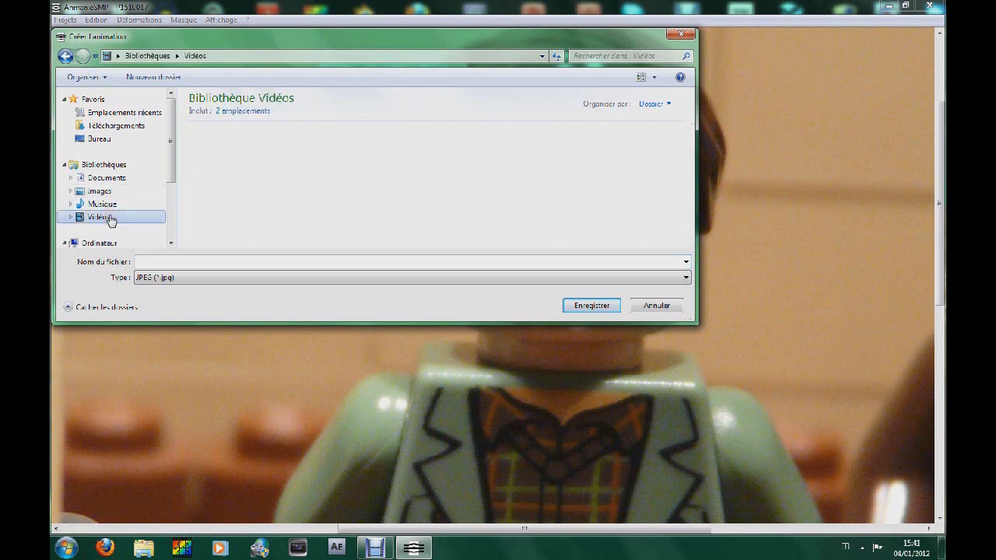
click(327, 217)
right_click(327, 217)
click(186, 261)
text(5miling Joseph Rouletabille)
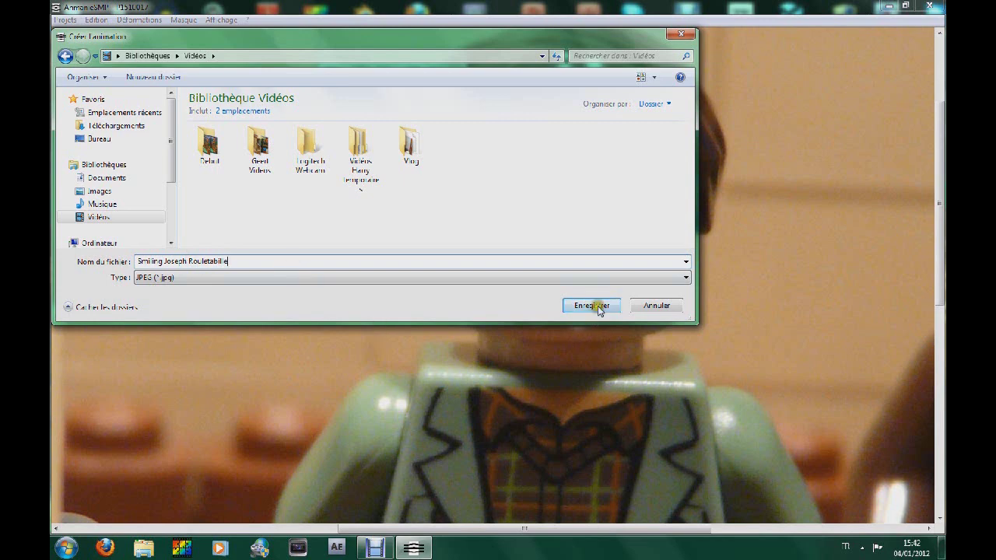
click(593, 305)
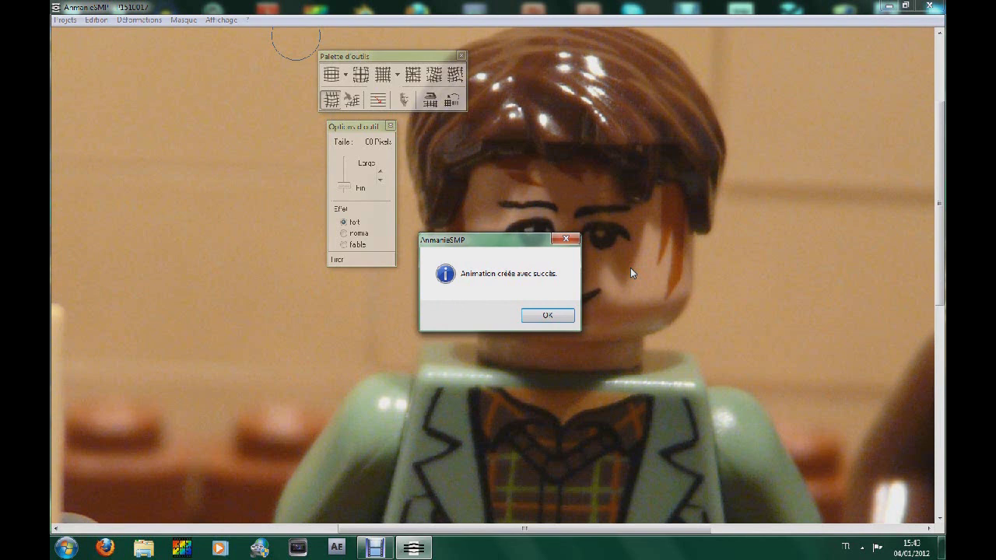
click(552, 317)
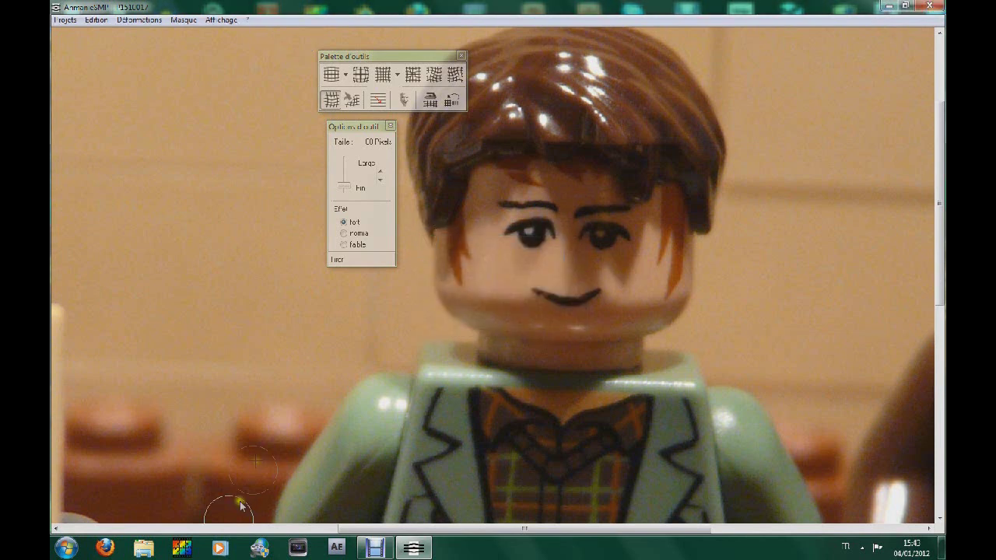
Open Explorer's Vidéos library and open frame Smiling Joseph Rouletabille001.
click(143, 548)
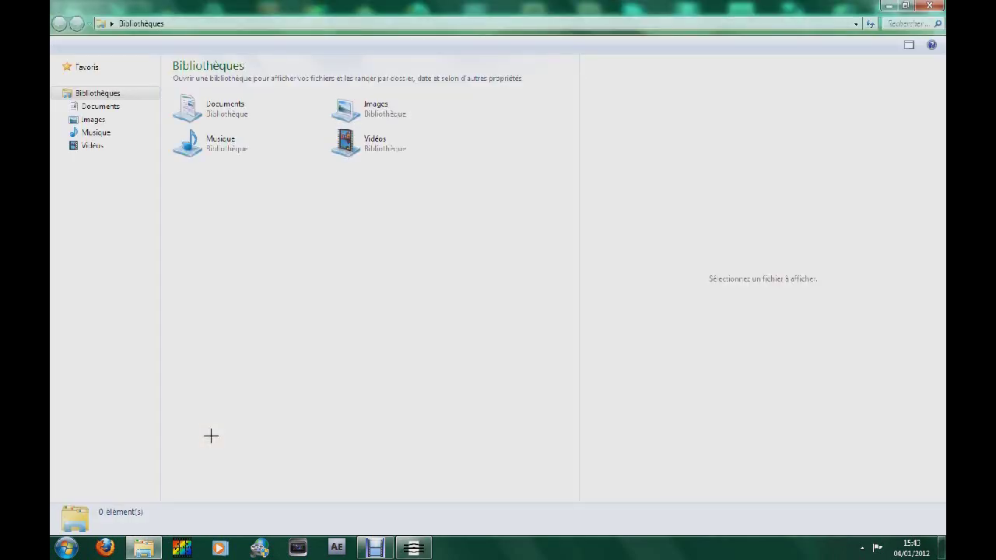
click(98, 185)
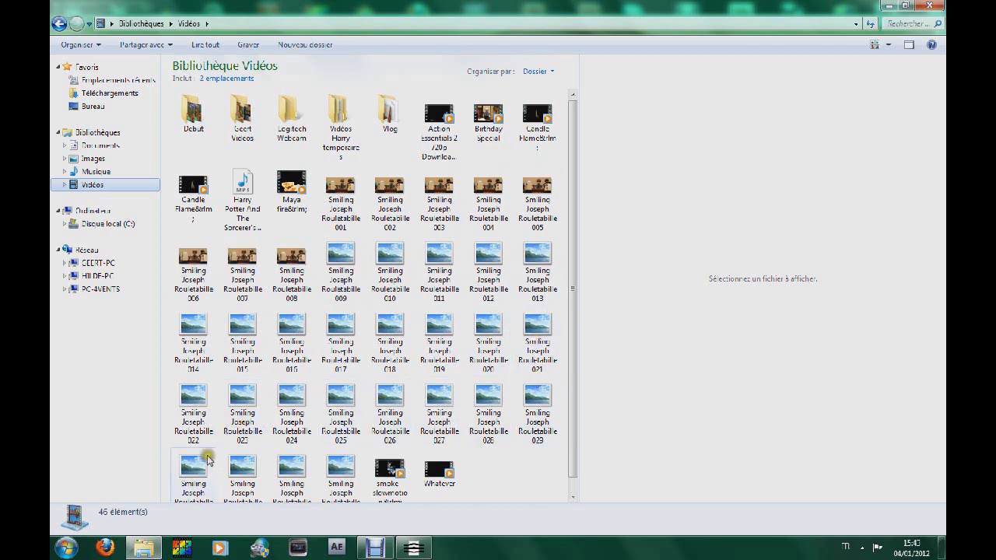
click(340, 190)
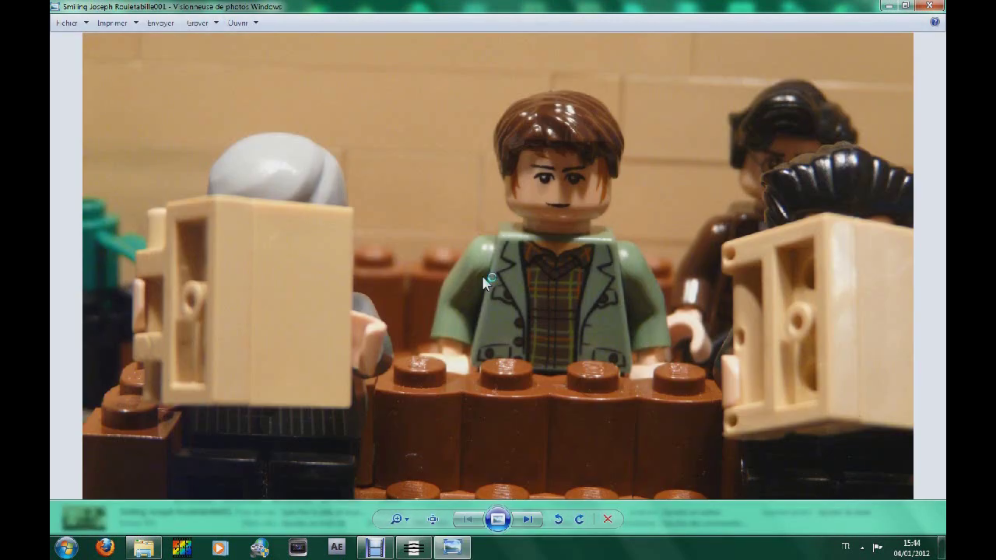
Step through the exported frames up to 015, then close Windows Photo Viewer.
click(527, 521)
click(528, 520)
click(528, 520)
click(528, 519)
click(528, 520)
click(527, 519)
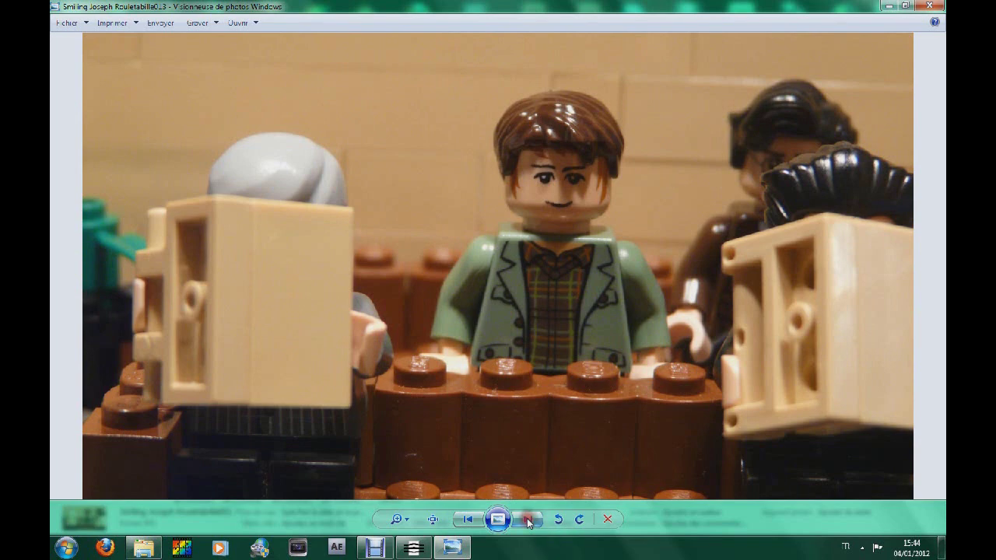
click(527, 519)
click(929, 6)
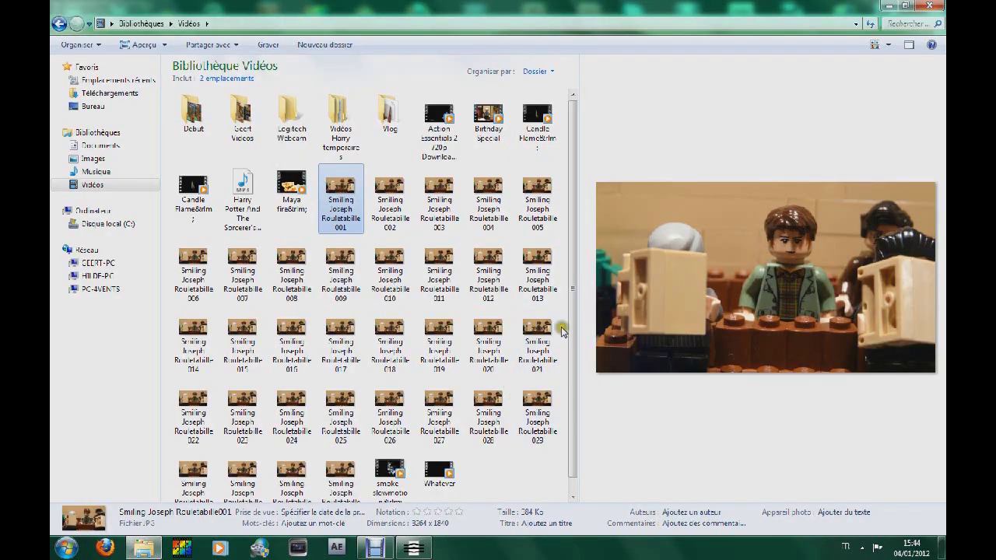
drag(577, 309, 573, 346)
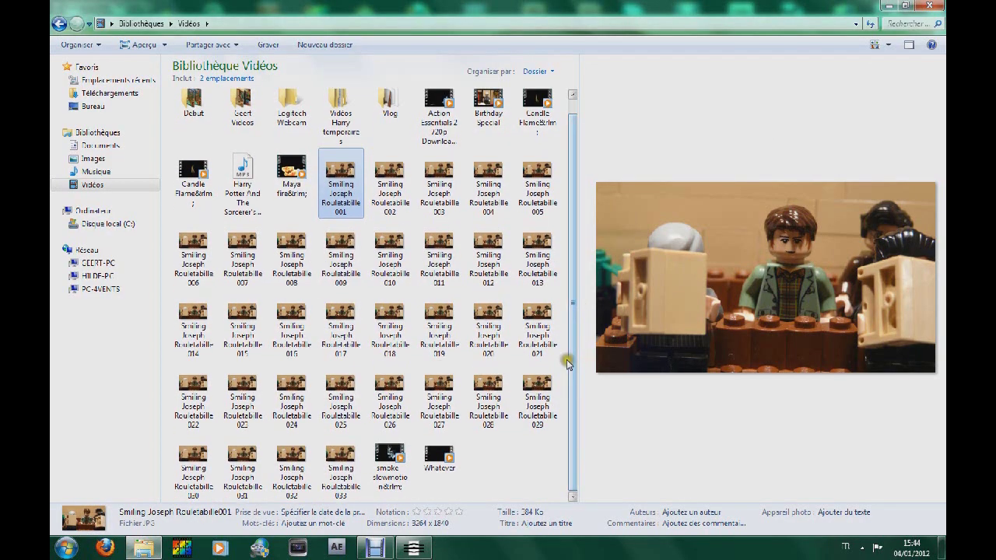